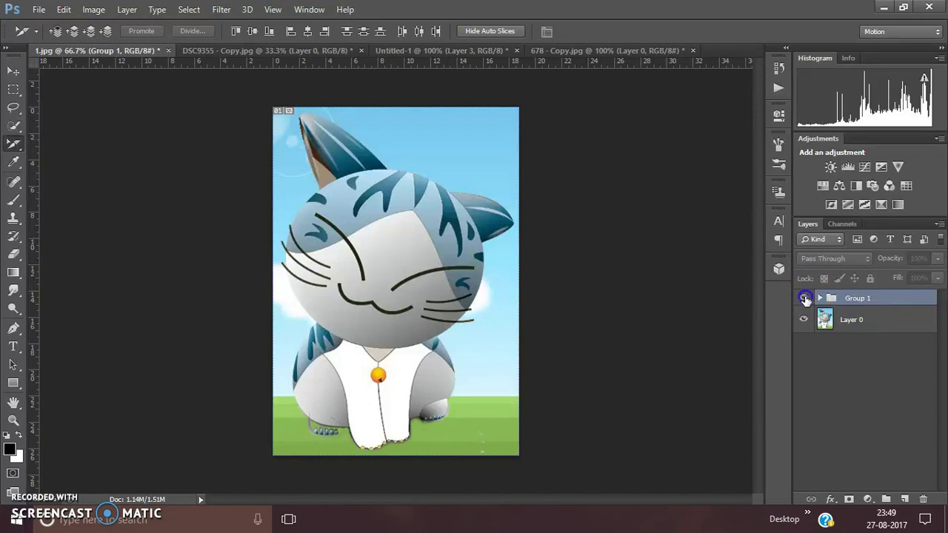
- Hide the title group to reveal the cat and switch to the Slice Select Tool
{"action": "left_click", "coordinate": [804, 298]}
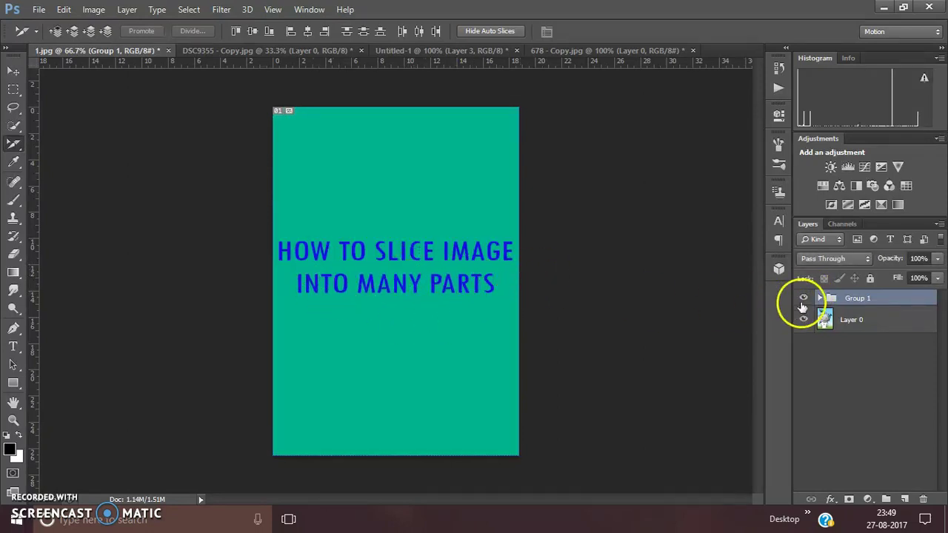
{"action": "left_click", "coordinate": [805, 298]}
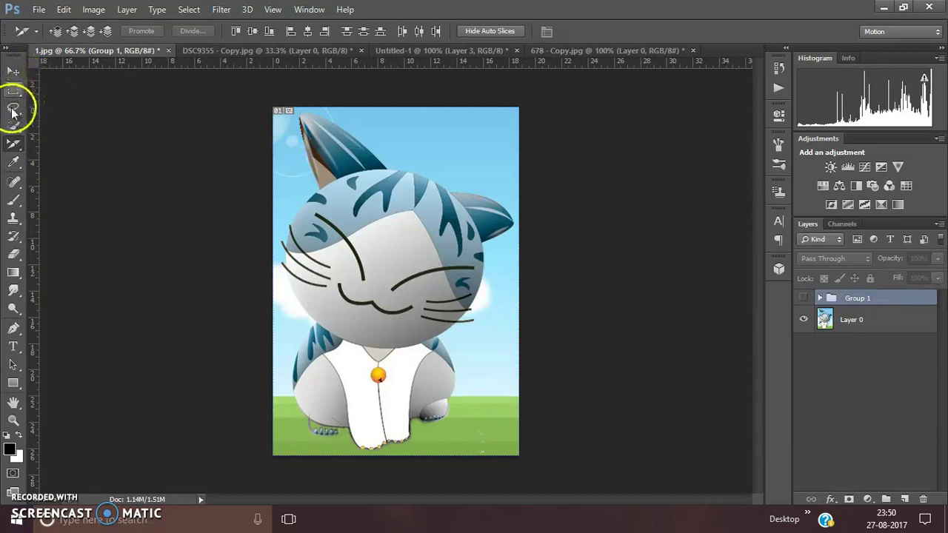
{"action": "left_click", "coordinate": [15, 152]}
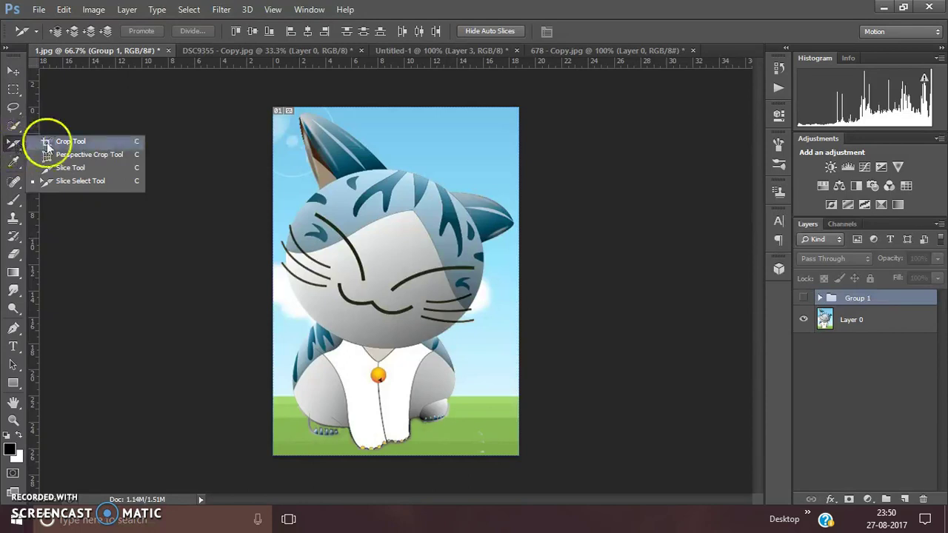
{"action": "left_click", "coordinate": [110, 183]}
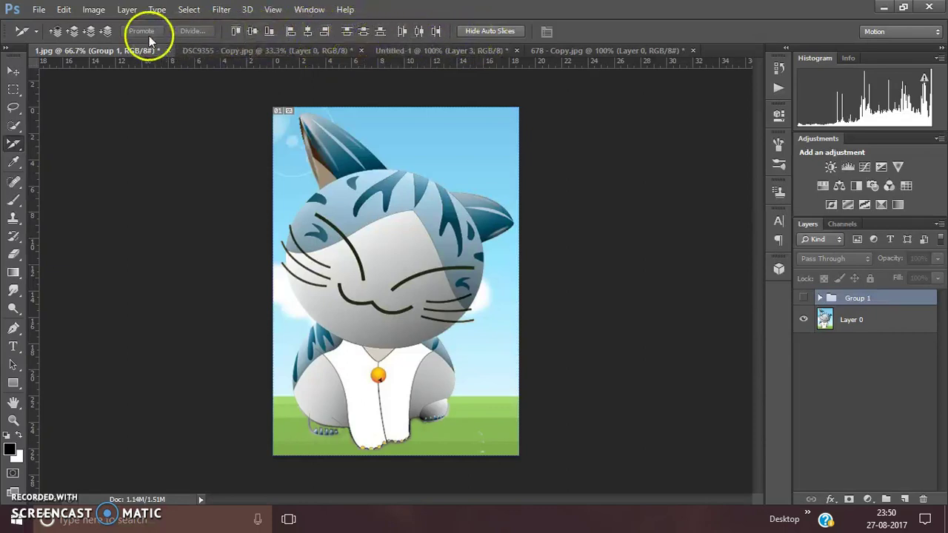
{"action": "left_click", "coordinate": [189, 33]}
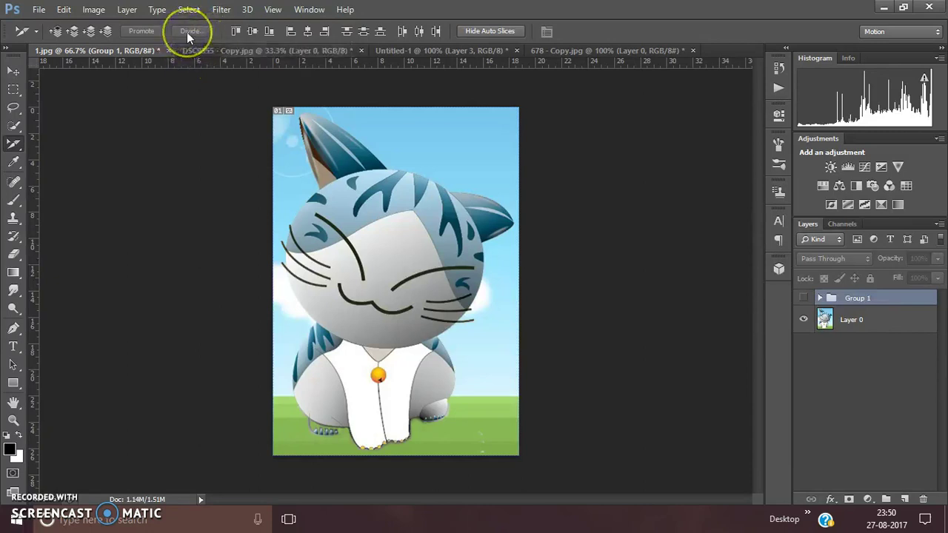
{"action": "left_click_drag", "start_coordinate": [271, 93], "coordinate": [195, 34]}
- Select slice 01 and open Divide Slice with only evenly spaced horizontal division enabled
{"action": "left_click", "coordinate": [329, 151]}
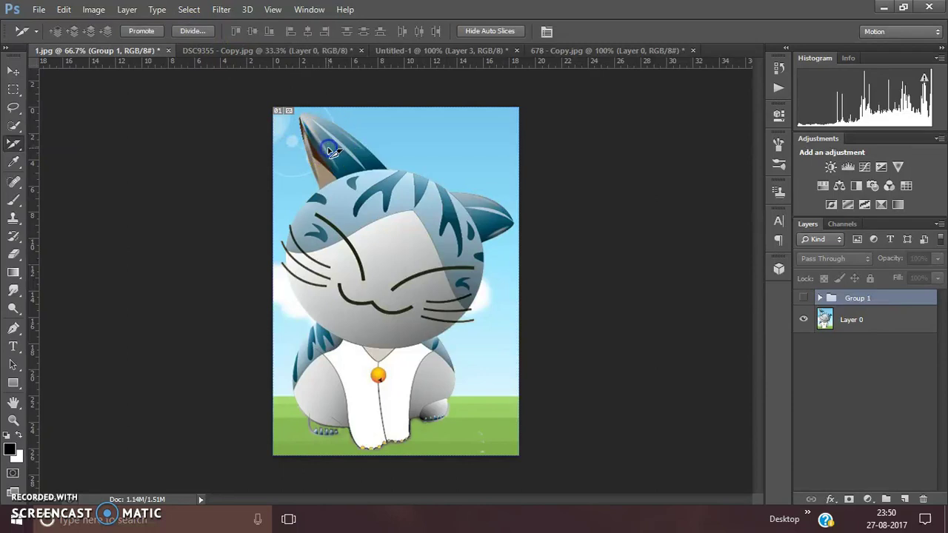
{"action": "left_click", "coordinate": [191, 34]}
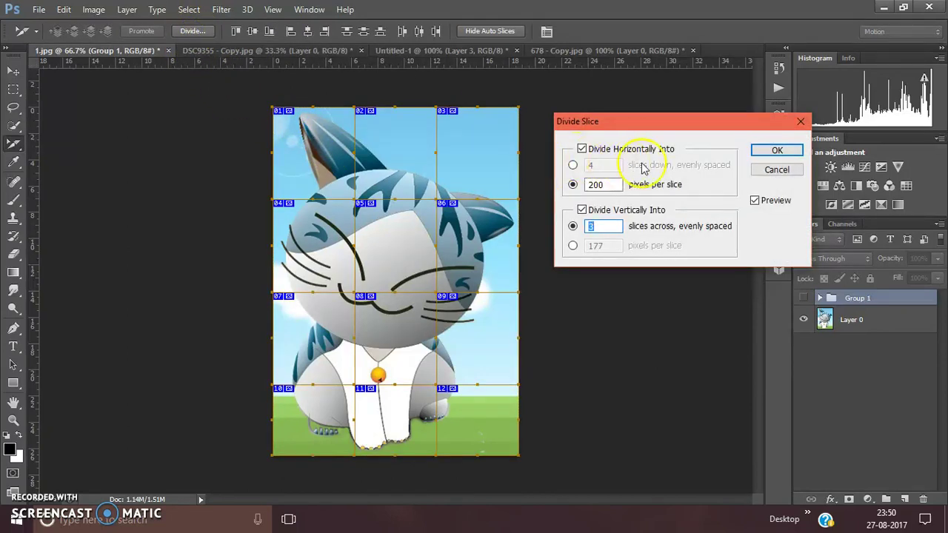
{"action": "left_click", "coordinate": [581, 149]}
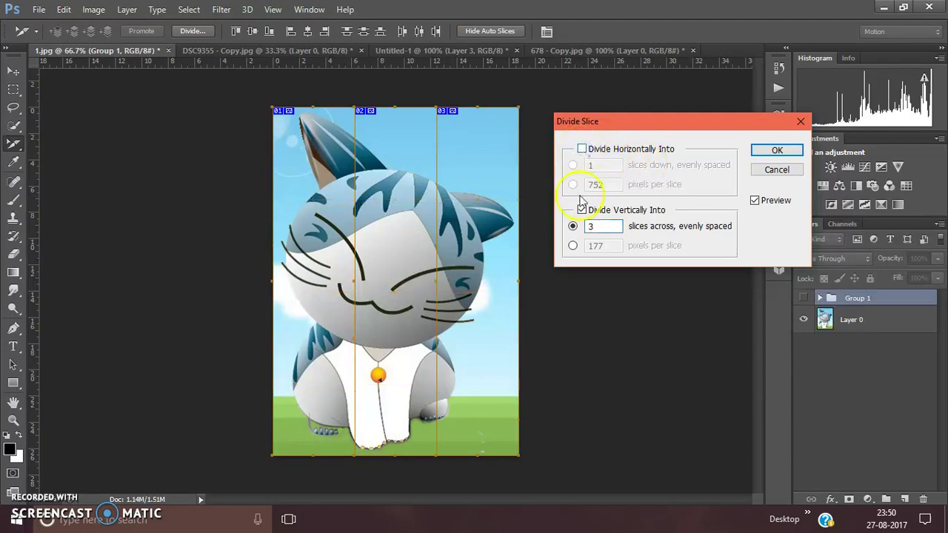
{"action": "left_click", "coordinate": [581, 210]}
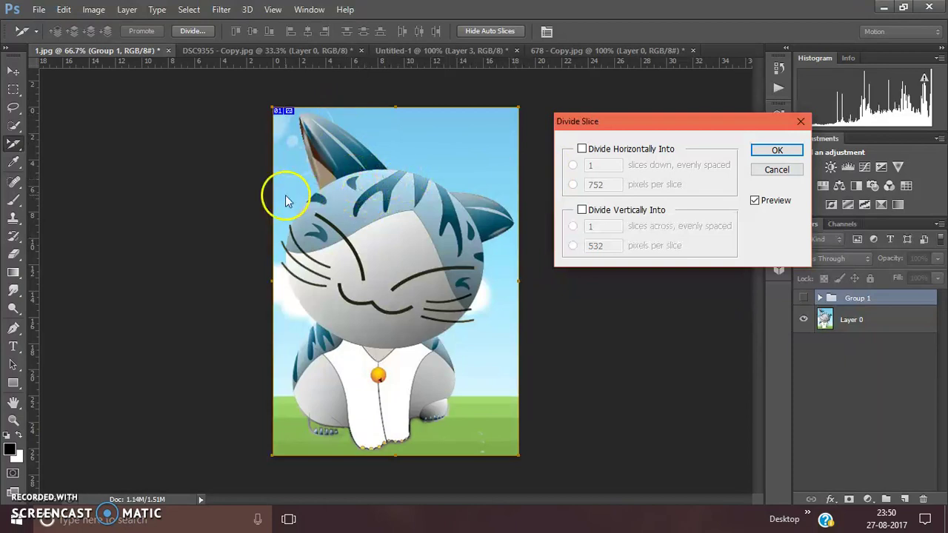
{"action": "left_click", "coordinate": [582, 150]}
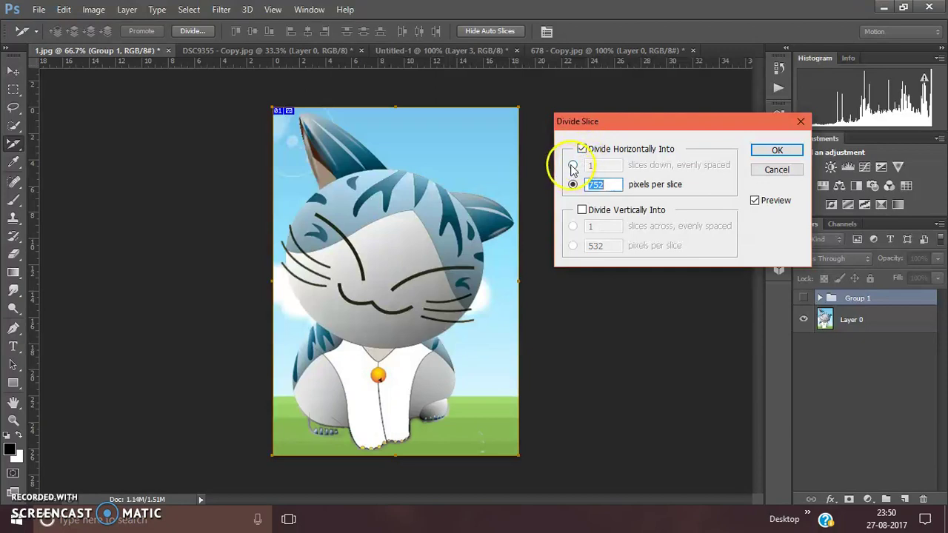
{"action": "left_click", "coordinate": [573, 165]}
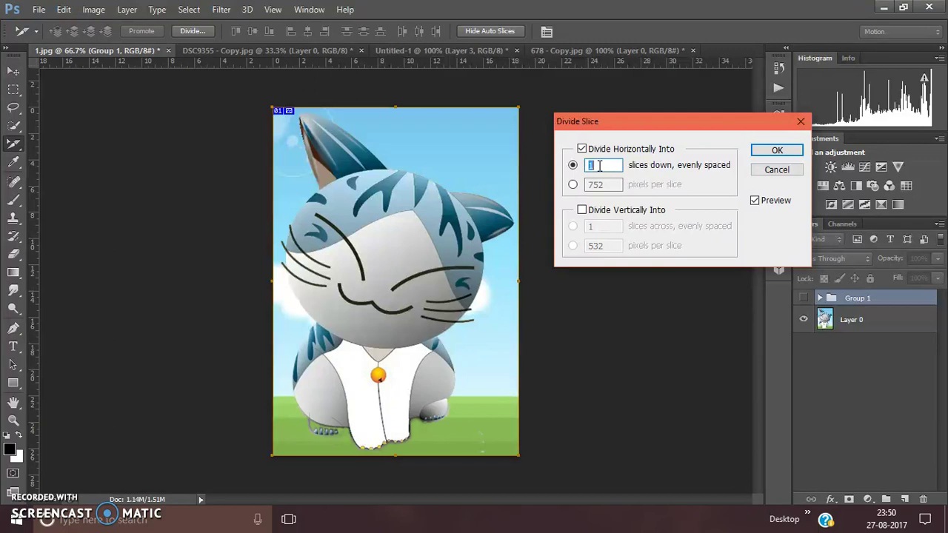
- Try 6 slices down and a 250 px height, then settle on 4 evenly spaced slices down
{"action": "type", "text": "4"}
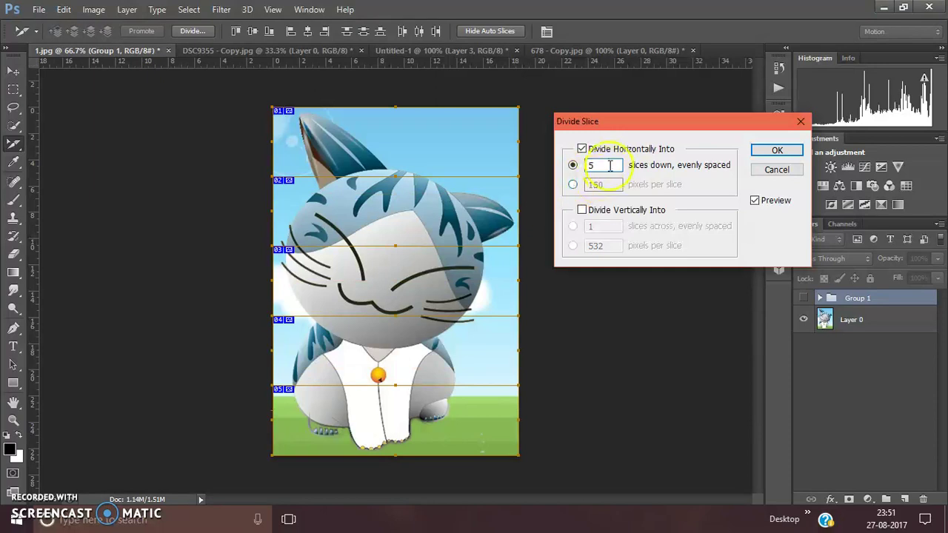
{"action": "key", "text": "BackSpace"}
{"action": "type", "text": "6"}
{"action": "left_click", "coordinate": [574, 185]}
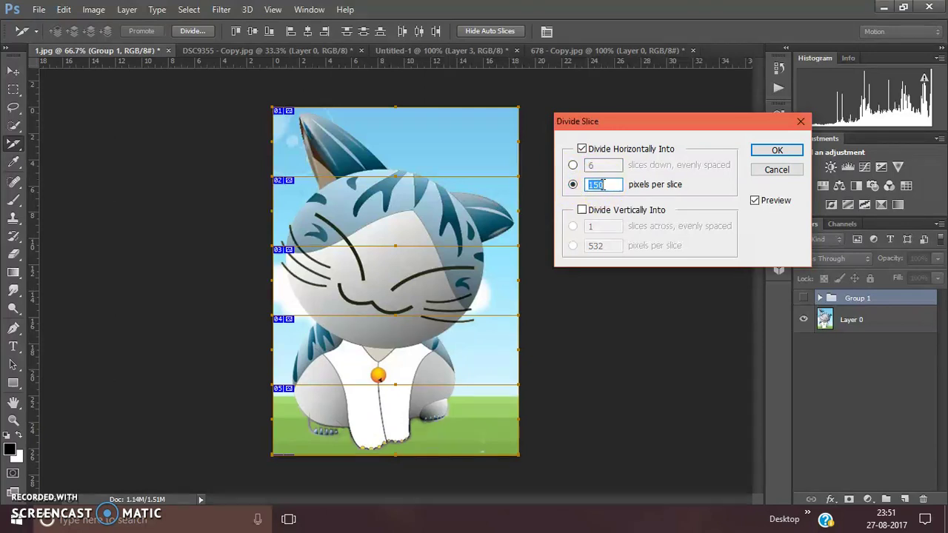
{"action": "type", "text": "250"}
{"action": "left_click", "coordinate": [574, 165]}
{"action": "left_click", "coordinate": [574, 166]}
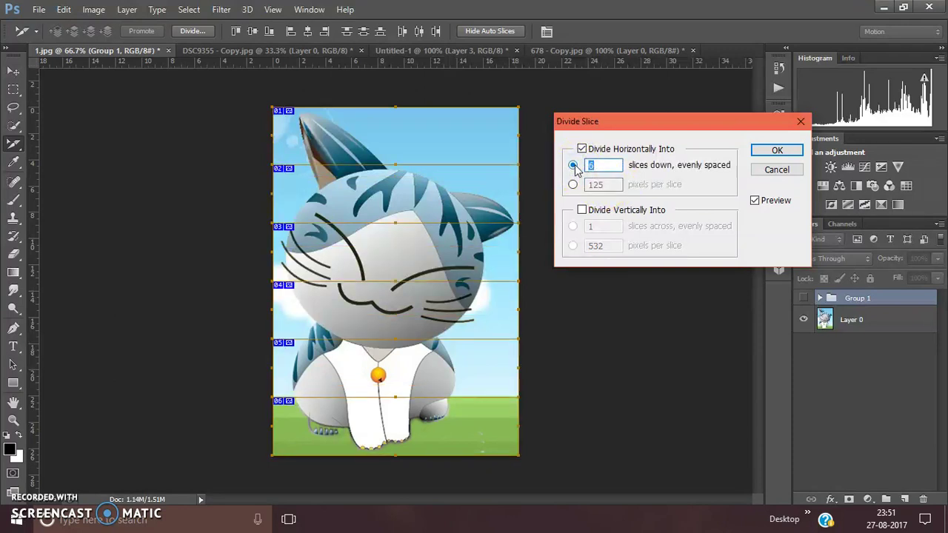
{"action": "type", "text": "4"}
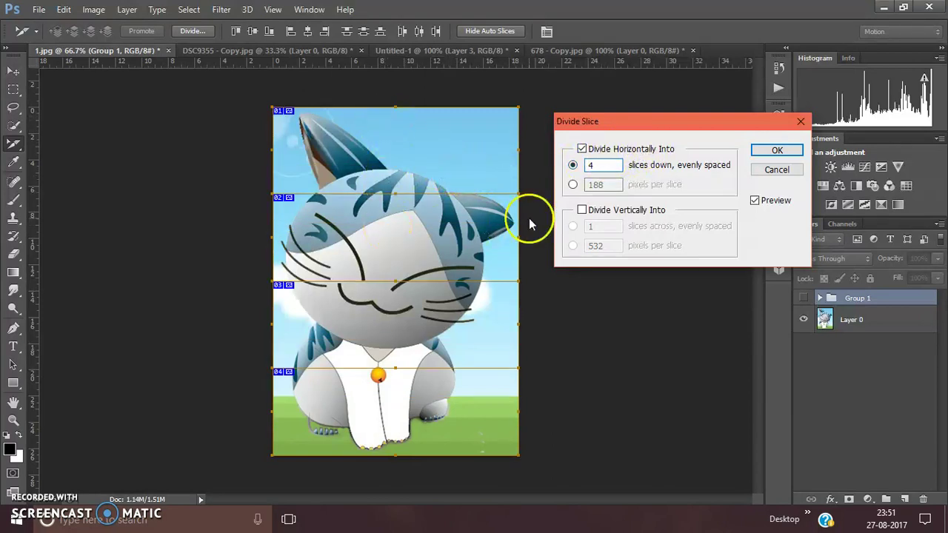
- Enable vertical division at 3 evenly spaced slices across for a 12-slice grid
{"action": "left_click", "coordinate": [582, 211]}
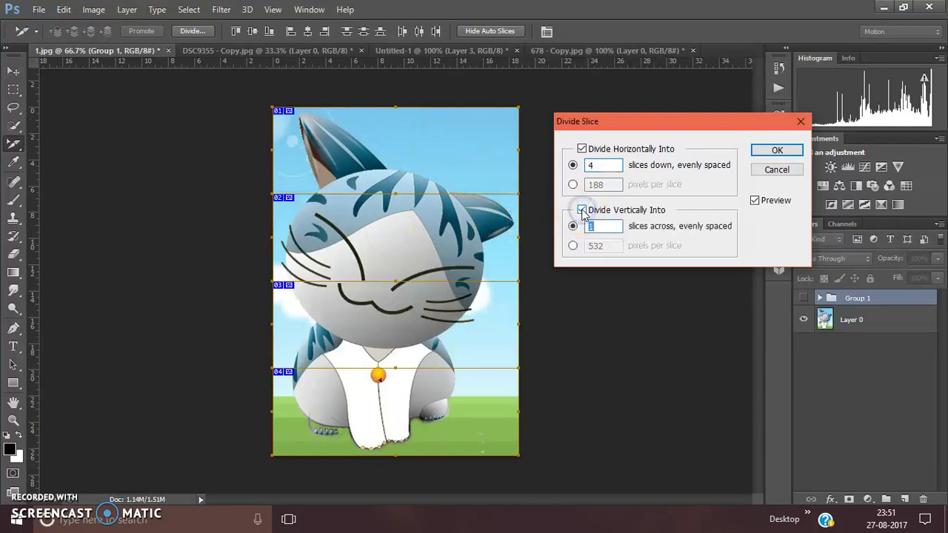
{"action": "double_click", "coordinate": [602, 226]}
{"action": "type", "text": "3"}
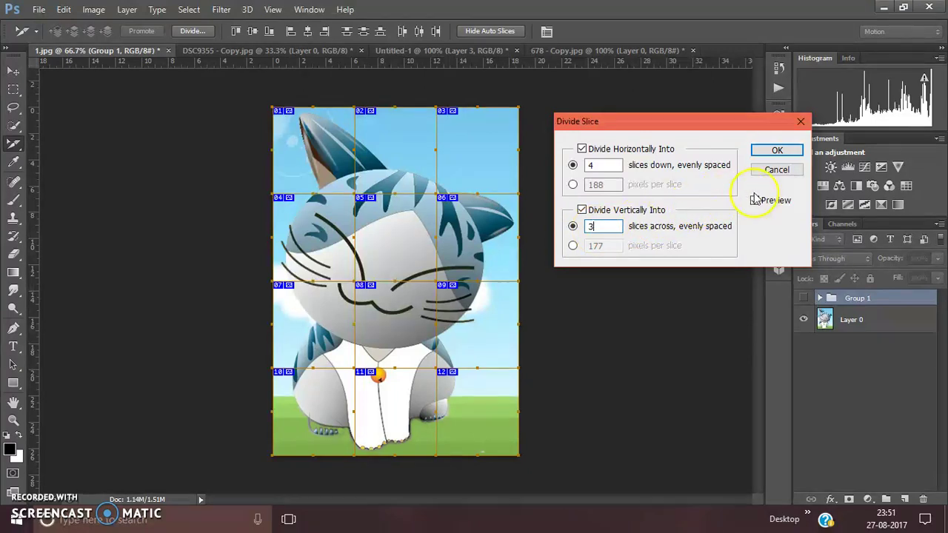
- Apply the 4-by-3 division so the cat carries slices 01–12
{"action": "left_click", "coordinate": [770, 151]}
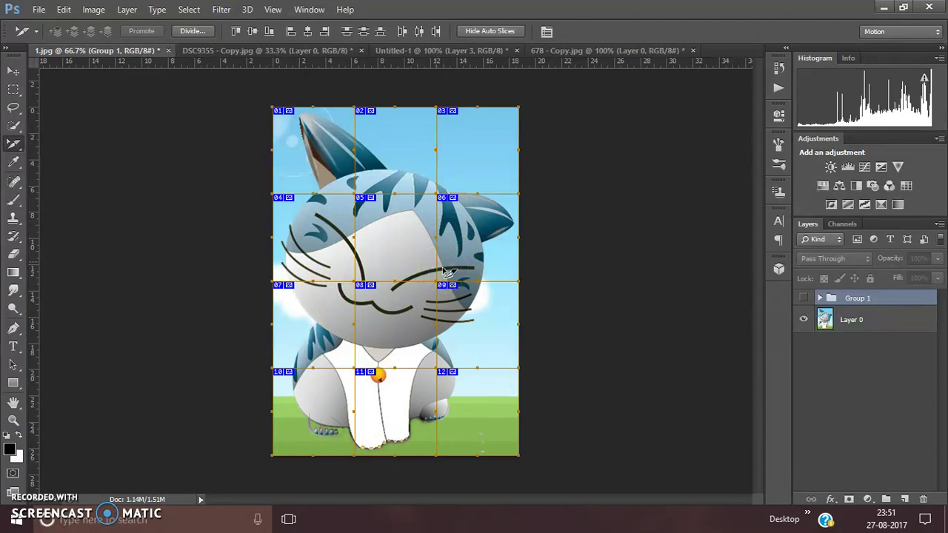
{"action": "left_click", "coordinate": [335, 179]}
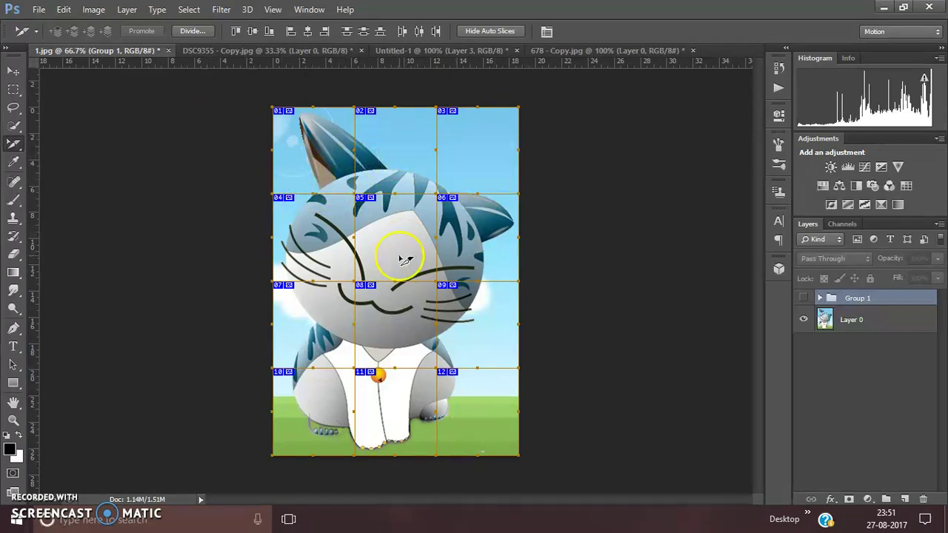
- Open File > Save for Web, previewing the sliced cat as JPEG High at quality 60
{"action": "left_click", "coordinate": [39, 11]}
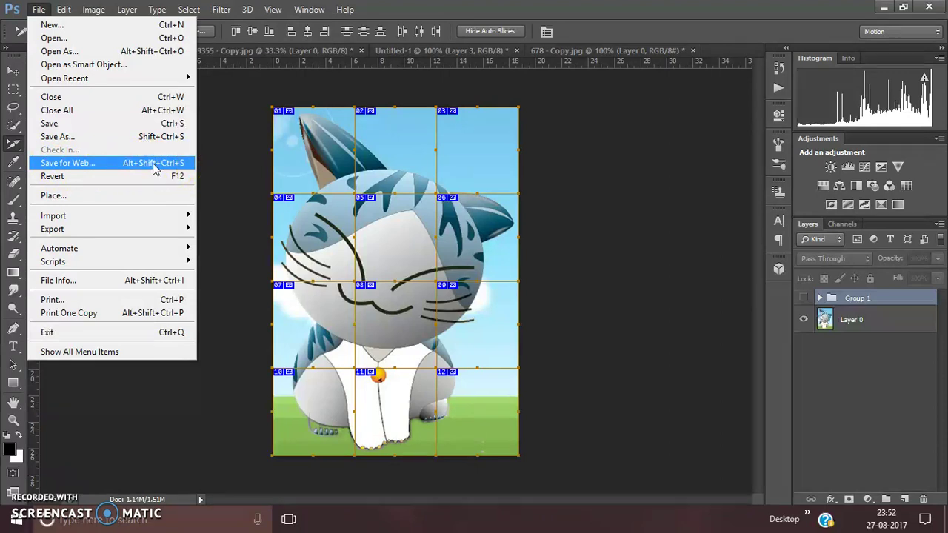
{"action": "left_click", "coordinate": [155, 169]}
{"action": "left_click", "coordinate": [147, 165]}
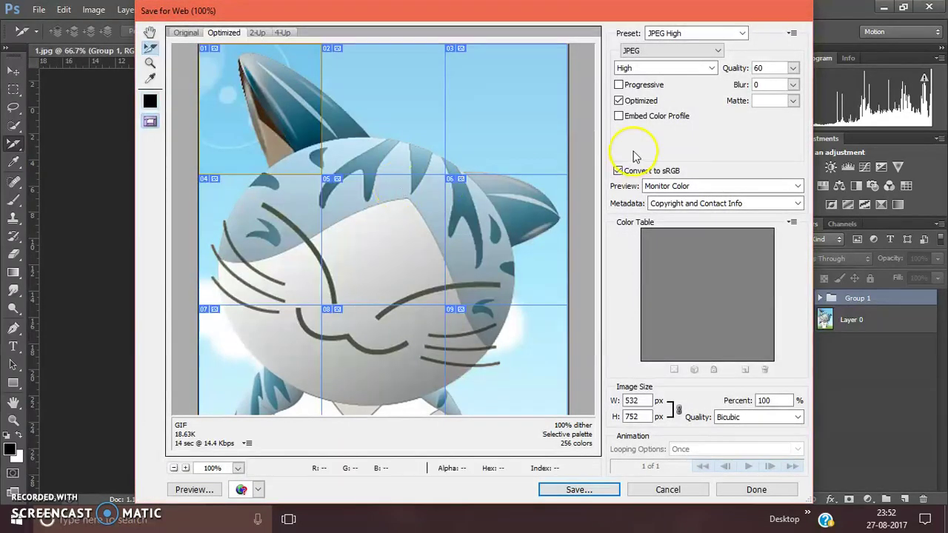
- Keep JPEG High as the export preset and view the original image in the preview
{"action": "left_click", "coordinate": [689, 37]}
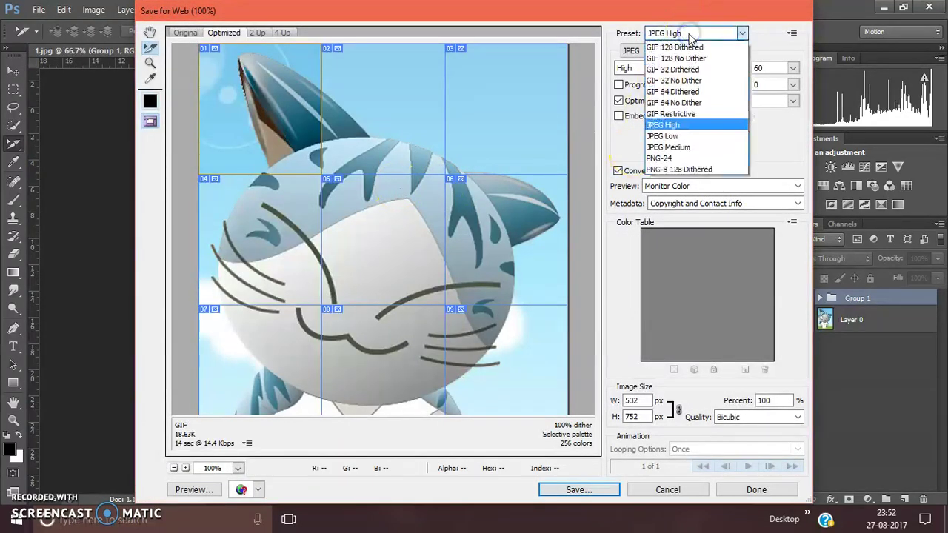
{"action": "left_click", "coordinate": [676, 126]}
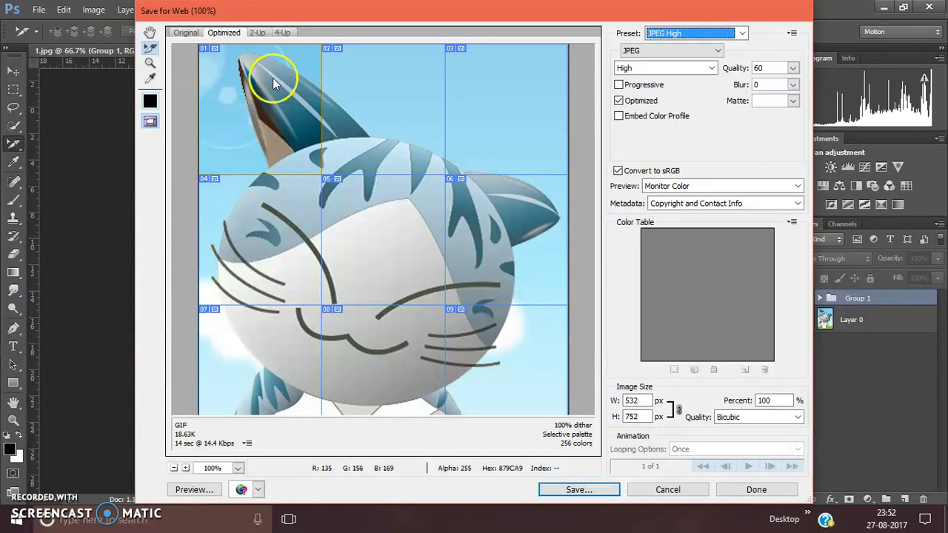
{"action": "left_click", "coordinate": [185, 33]}
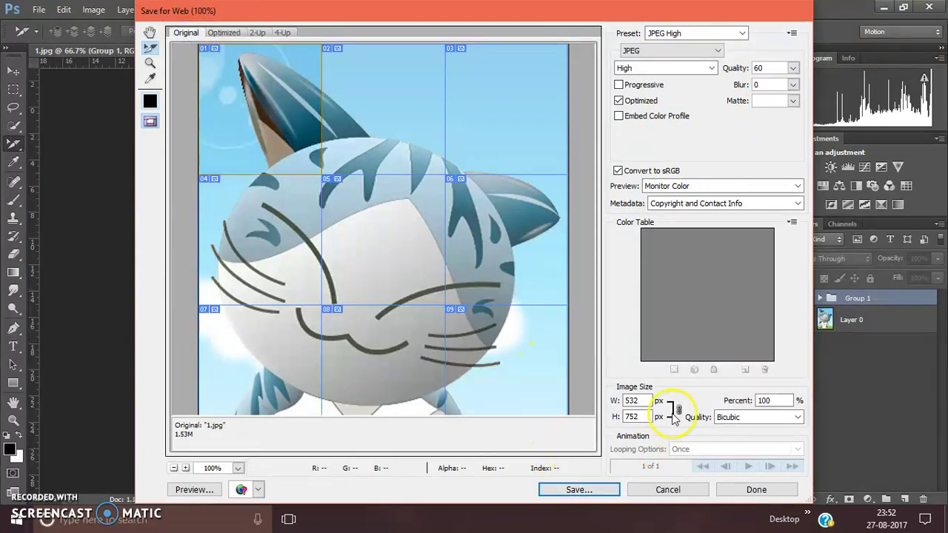
- Try a 400 px export width, then reset the image size to 100% (532 × 752 px)
{"action": "left_click", "coordinate": [637, 401]}
{"action": "key", "text": "BackSpace"}
{"action": "type", "text": "2"}
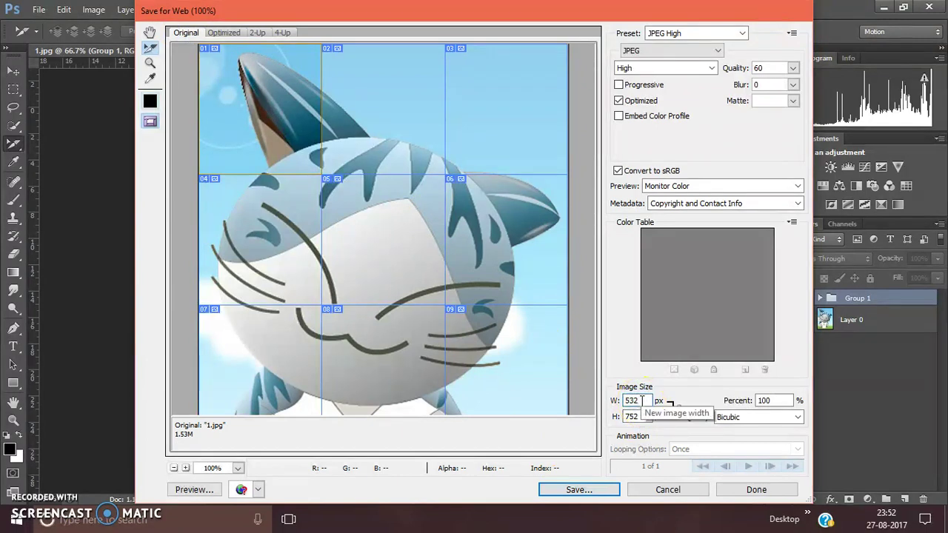
{"action": "key", "text": "BackSpace"}
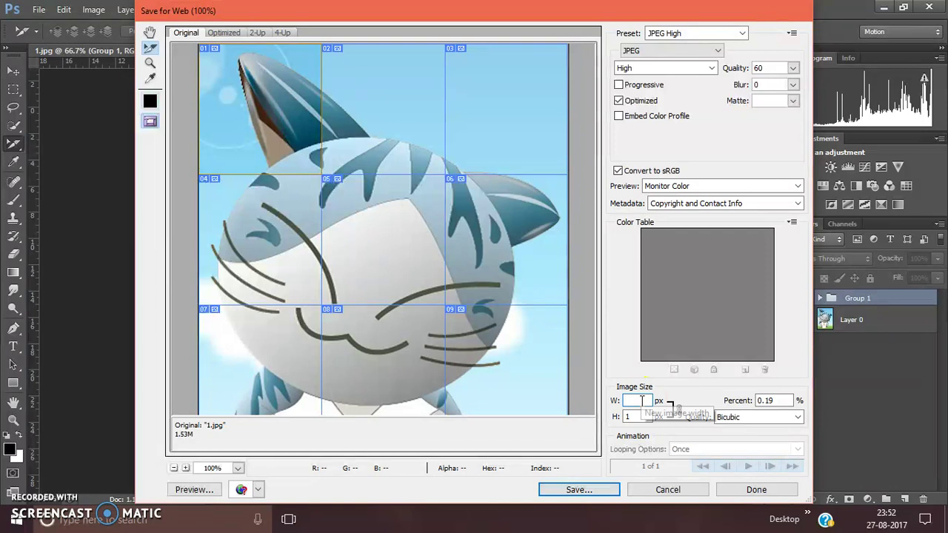
{"action": "type", "text": "400"}
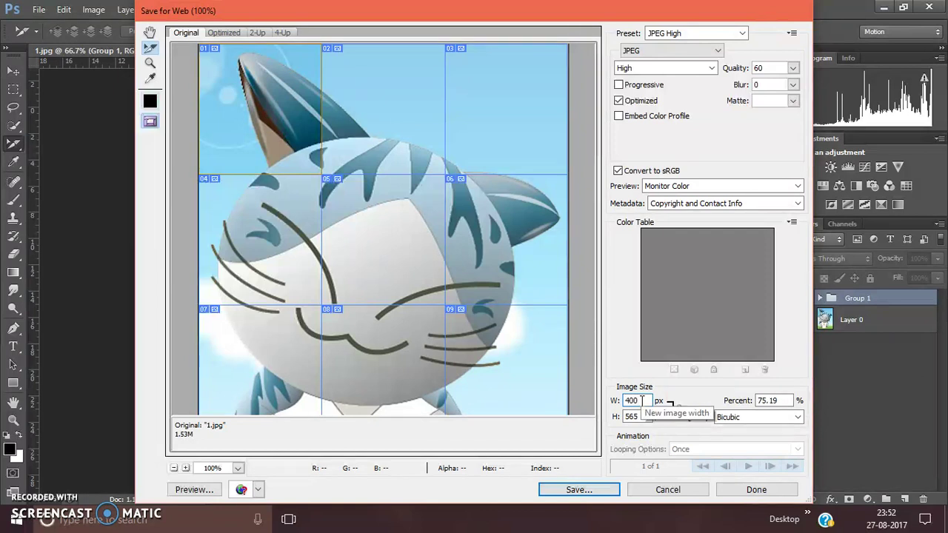
{"action": "left_click", "coordinate": [673, 420]}
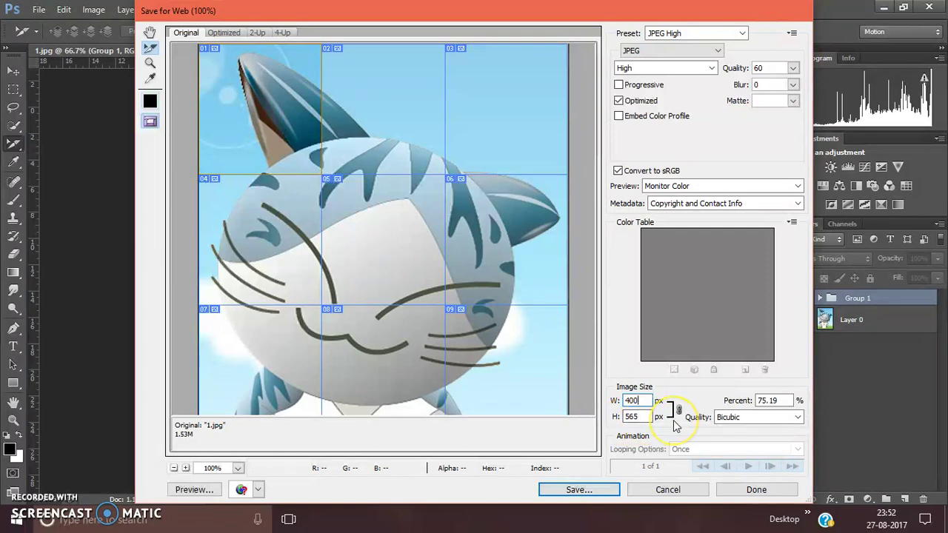
{"action": "left_click", "coordinate": [770, 400]}
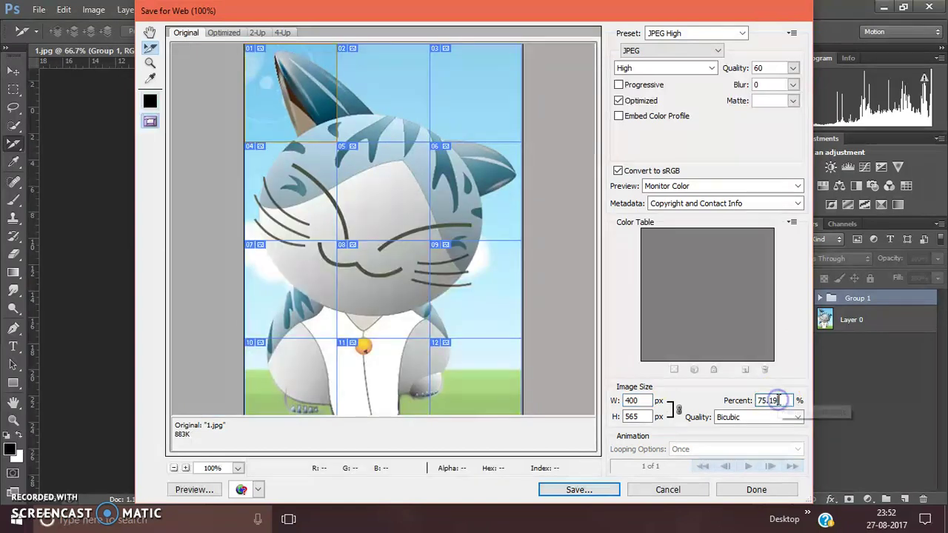
{"action": "key", "text": "BackSpace"}
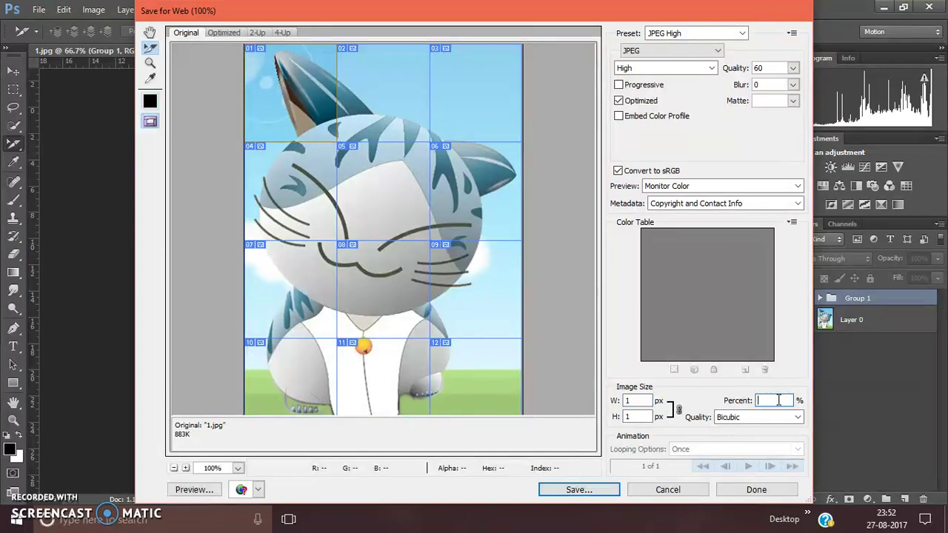
{"action": "type", "text": "100"}
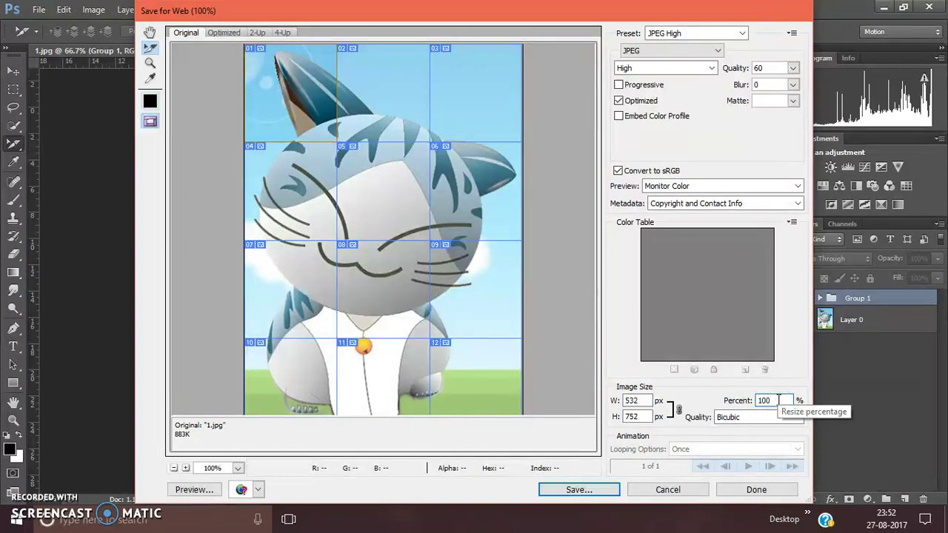
- Open Save Optimized As and navigate to Desktop > SLICE IMAGE
{"action": "left_click", "coordinate": [586, 492]}
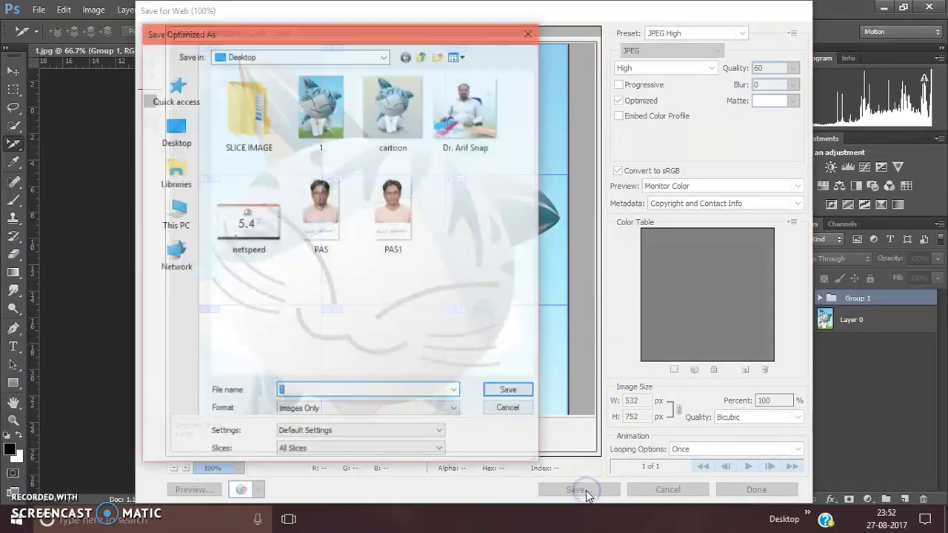
{"action": "left_click", "coordinate": [174, 132]}
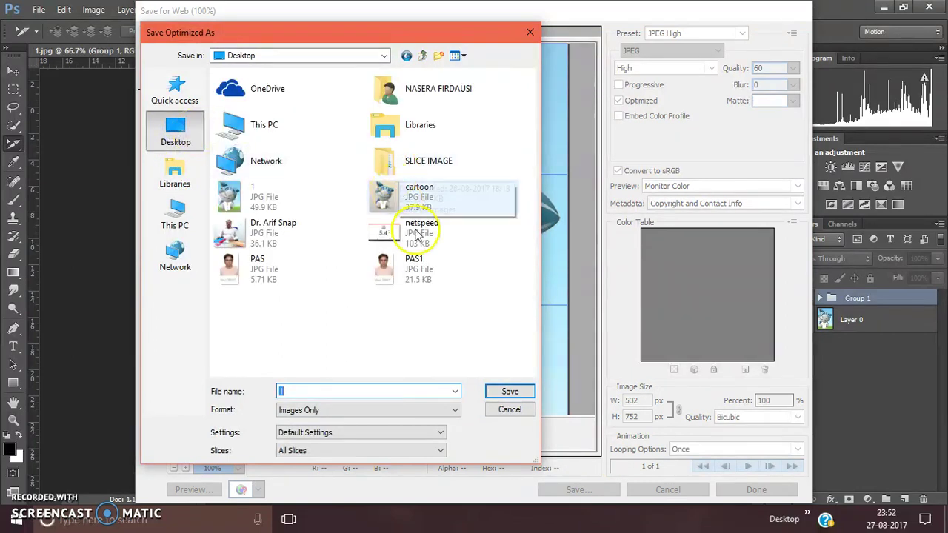
{"action": "double_click", "coordinate": [429, 163]}
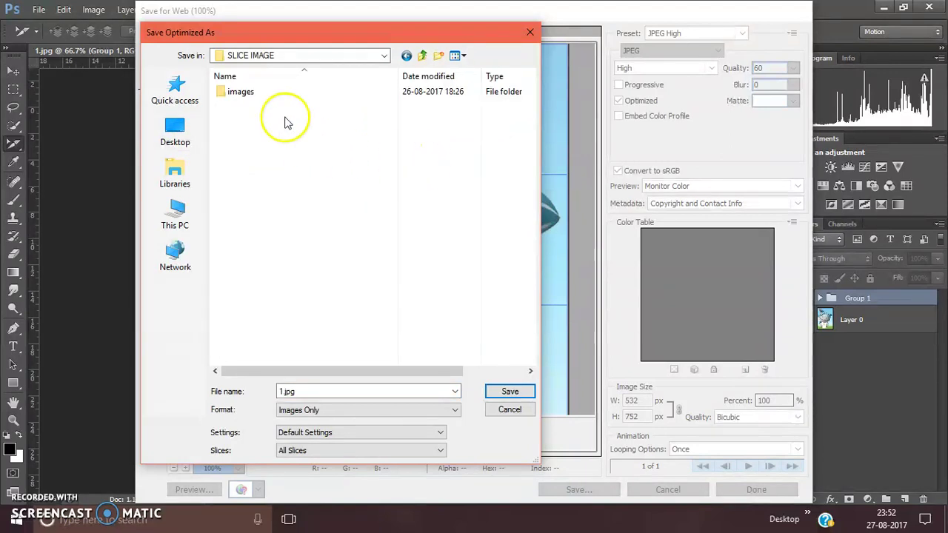
- Create and enter a new imagesn folder, save the slices there, and minimize Photoshop
{"action": "left_click", "coordinate": [437, 56]}
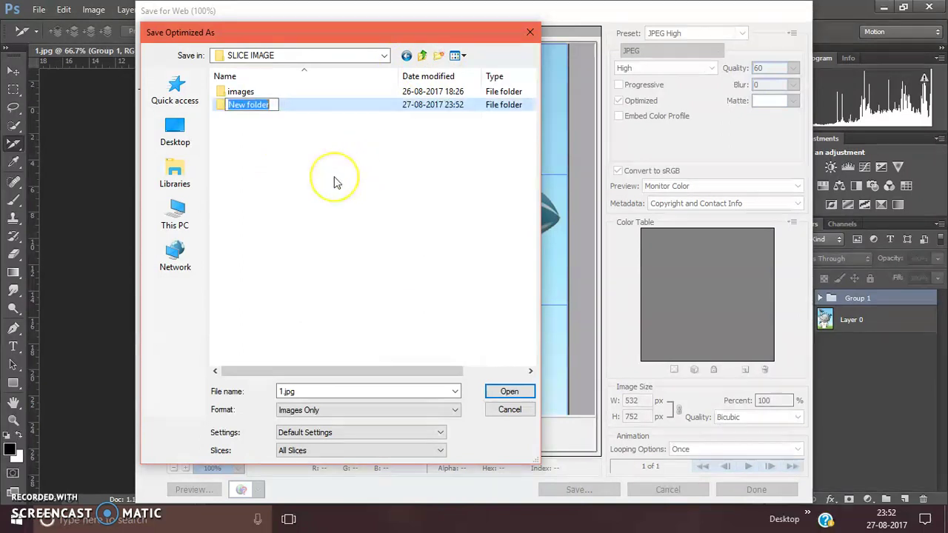
{"action": "key", "text": "BackSpace"}
{"action": "type", "text": "imagesn"}
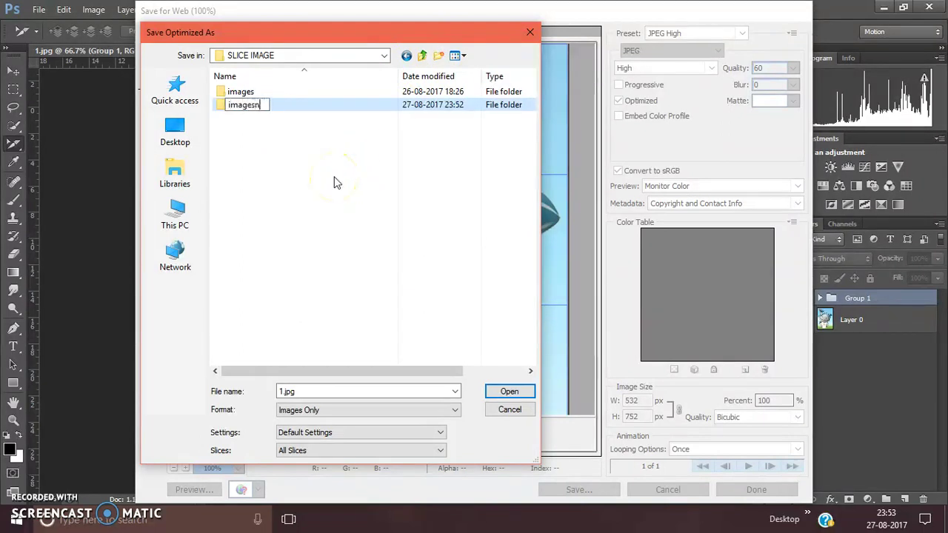
{"action": "left_click", "coordinate": [331, 113]}
{"action": "double_click", "coordinate": [329, 111]}
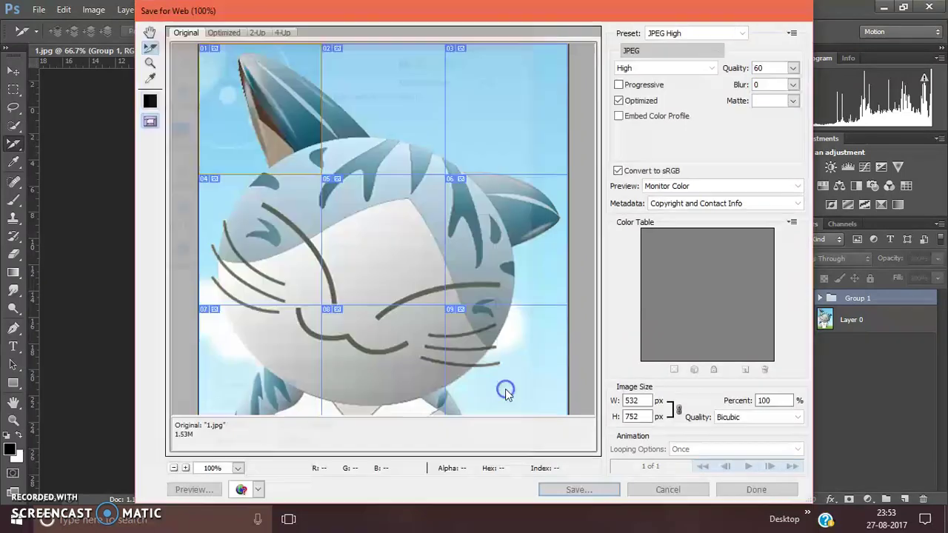
{"action": "key", "text": "Escape"}
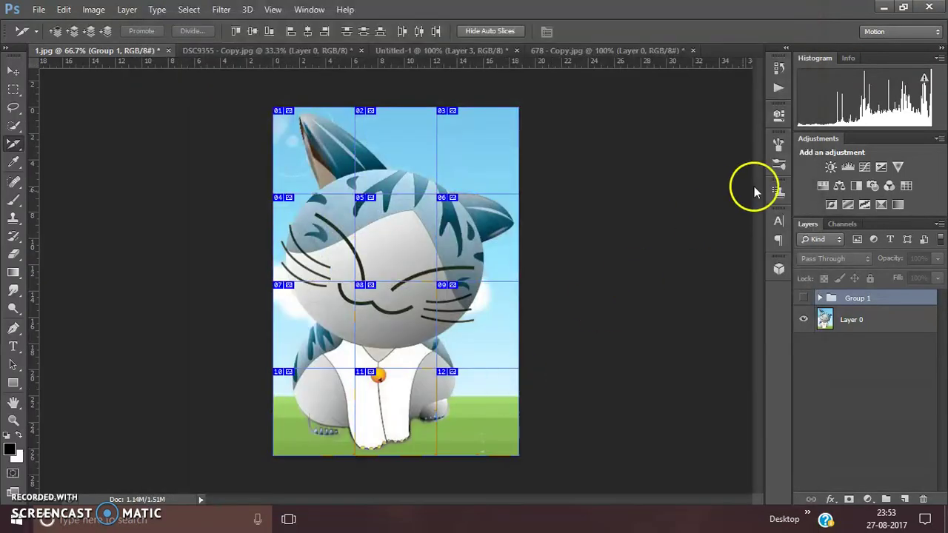
{"action": "left_click", "coordinate": [884, 7]}
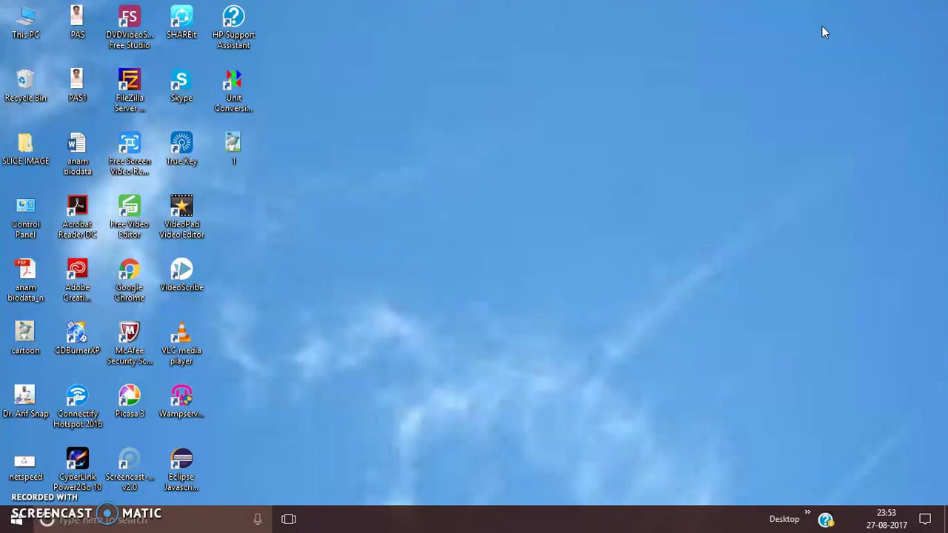
- Open SLICE IMAGE › imagesn › images from the desktop, maximized to show slices 1_01–1_12
{"action": "double_click", "coordinate": [31, 160]}
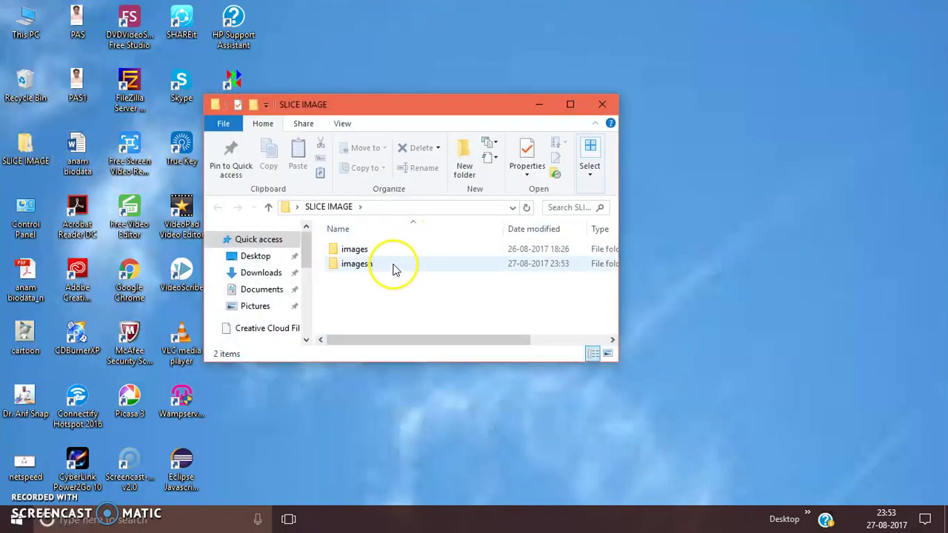
{"action": "double_click", "coordinate": [392, 269]}
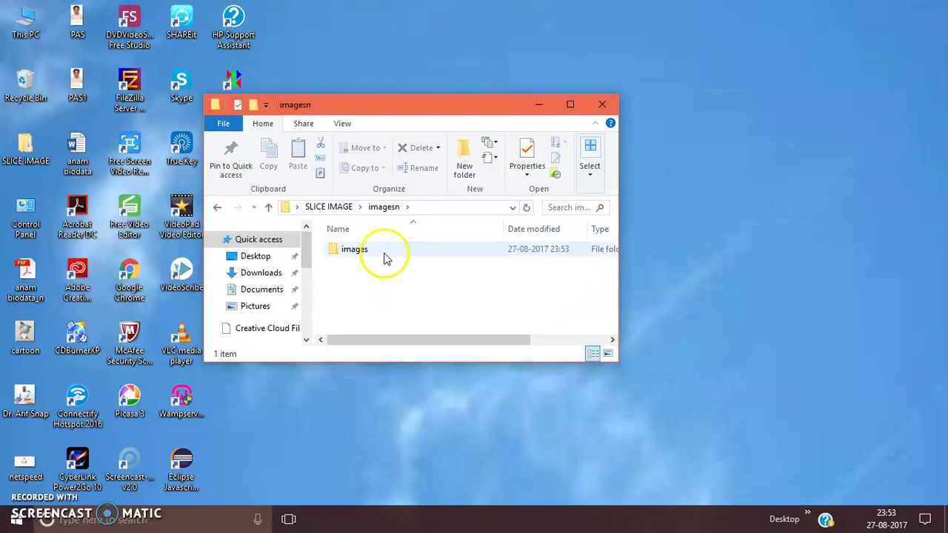
{"action": "double_click", "coordinate": [386, 255]}
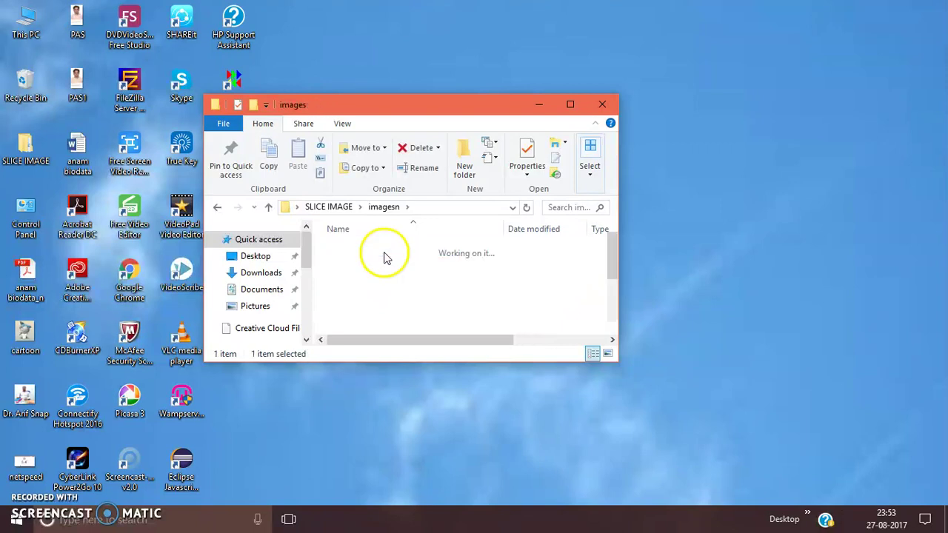
{"action": "left_click", "coordinate": [570, 105]}
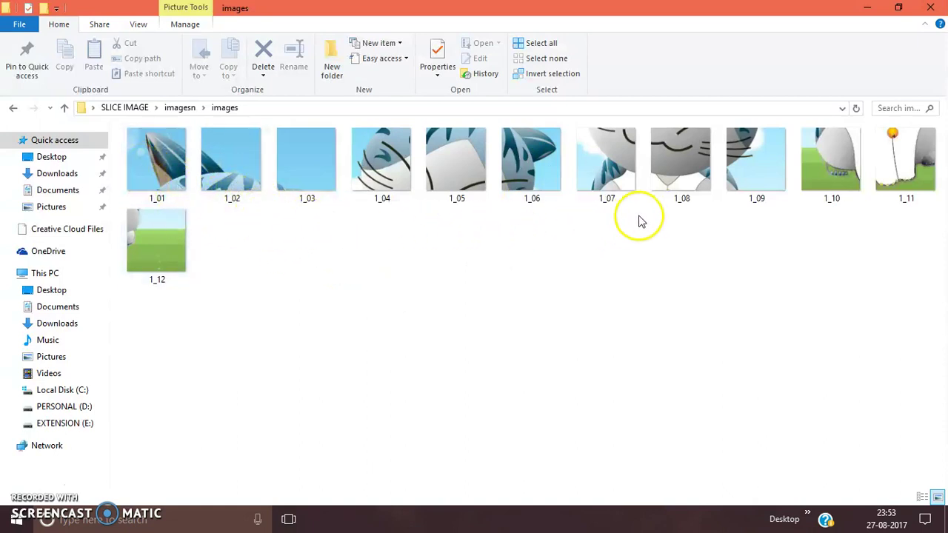
{"action": "double_click", "coordinate": [164, 169]}
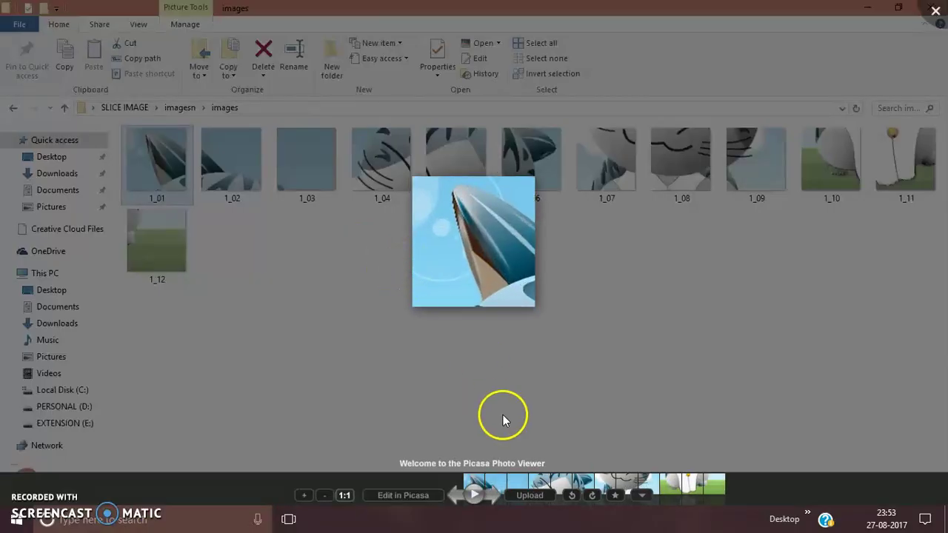
{"action": "left_click", "coordinate": [491, 496]}
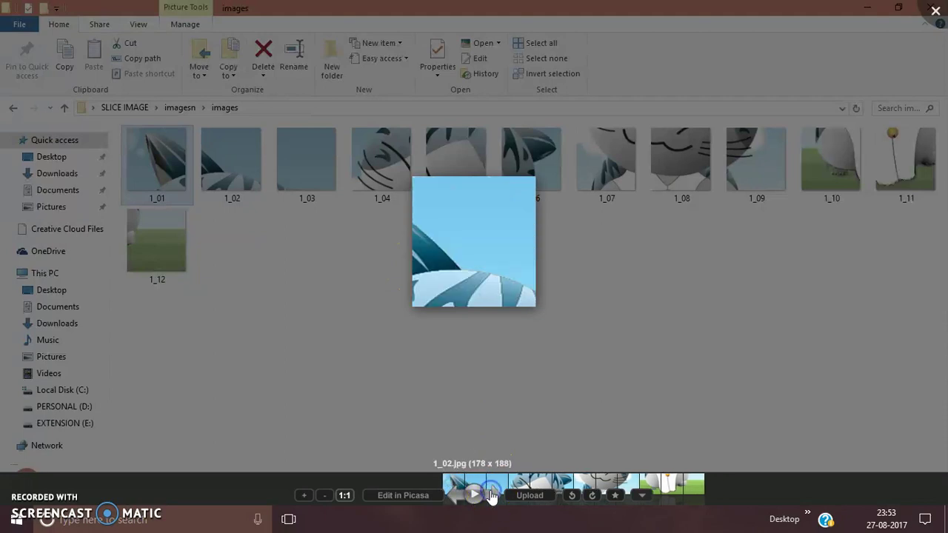
{"action": "left_click", "coordinate": [491, 496]}
{"action": "left_click", "coordinate": [491, 497]}
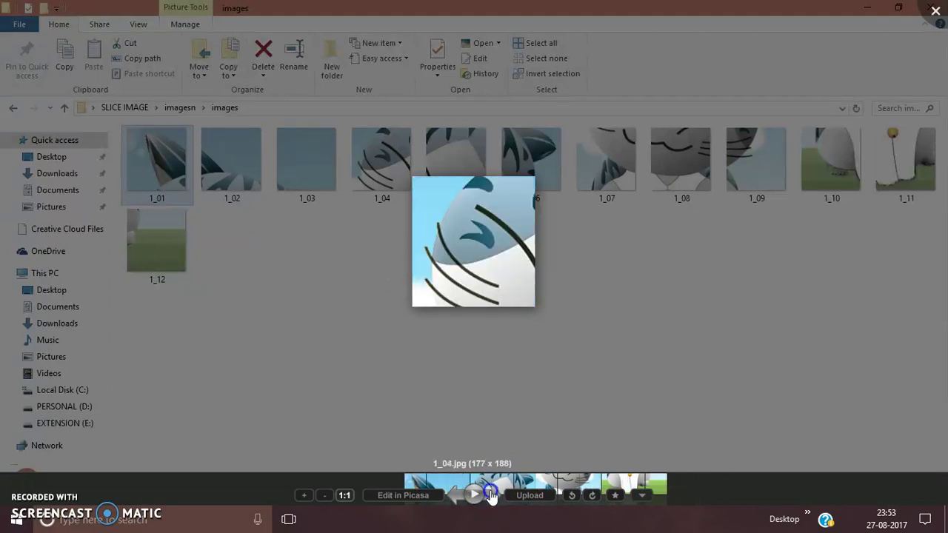
{"action": "left_click", "coordinate": [490, 497]}
{"action": "left_click", "coordinate": [452, 496]}
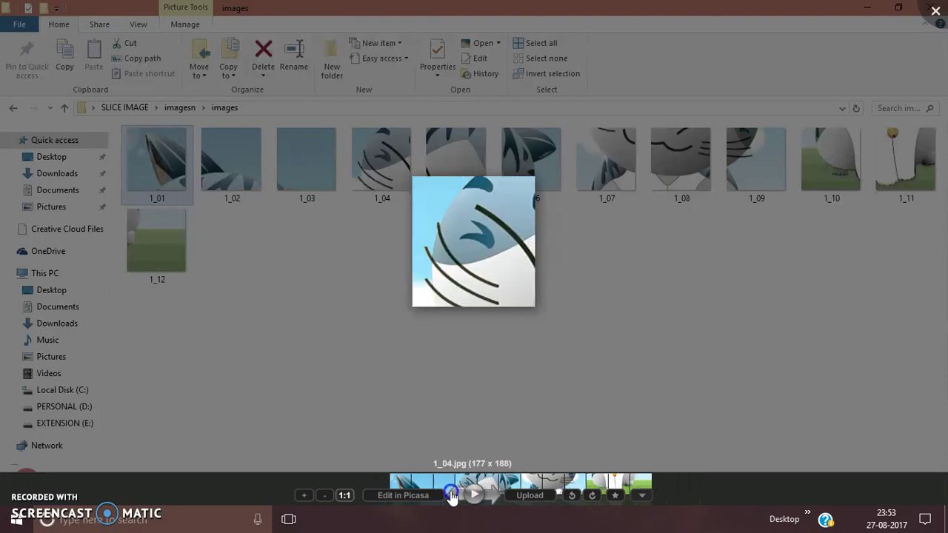
{"action": "left_click", "coordinate": [493, 496]}
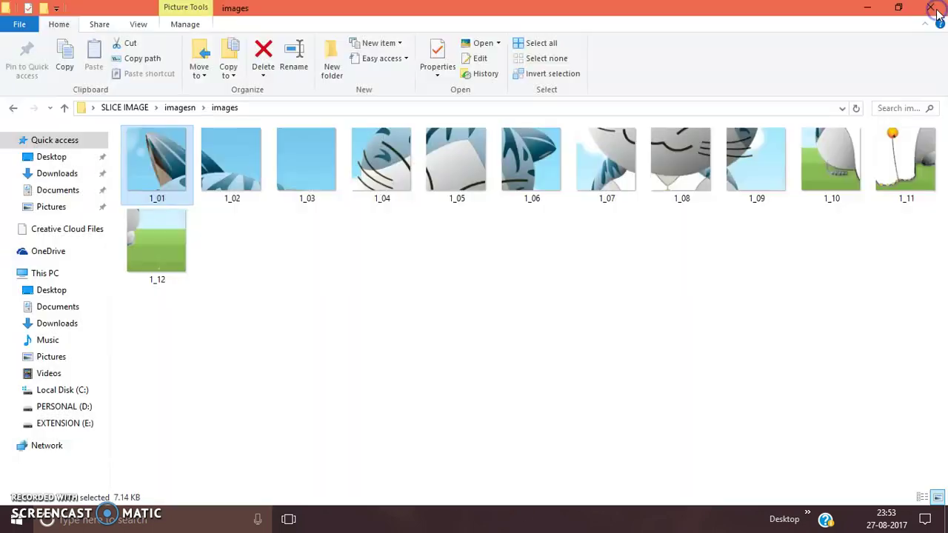
{"action": "left_click", "coordinate": [467, 276]}
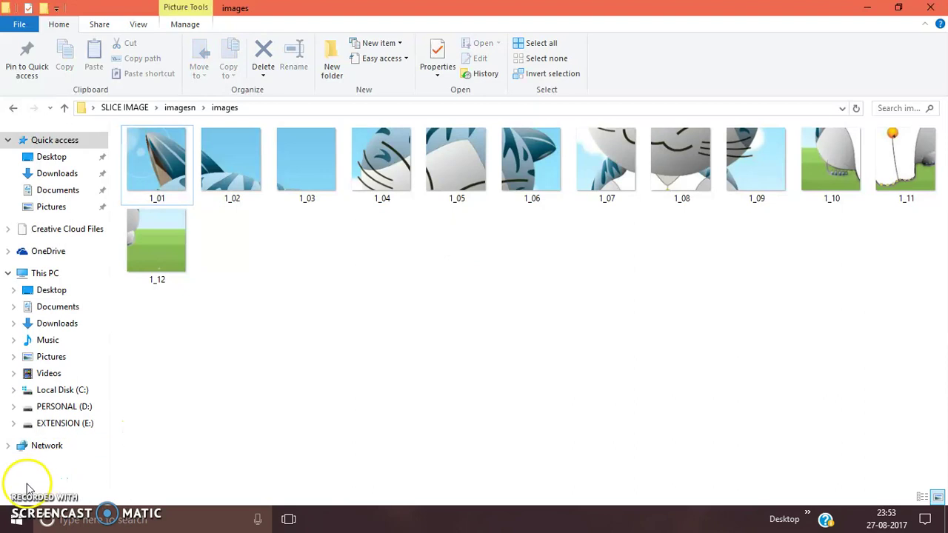